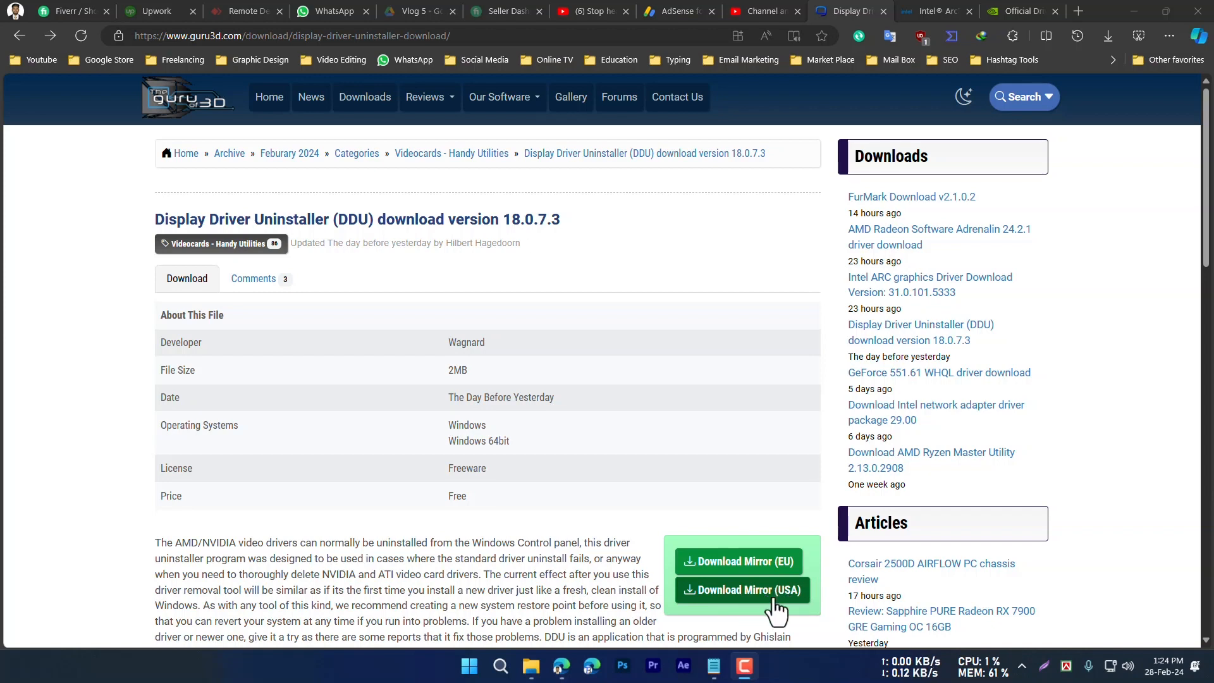
# Download Display Driver Uninstaller 18.0.7.3 from the USA mirror, reusing the existing file if it is complete, and dismiss the download dialog.
pyautogui.click(760, 596)
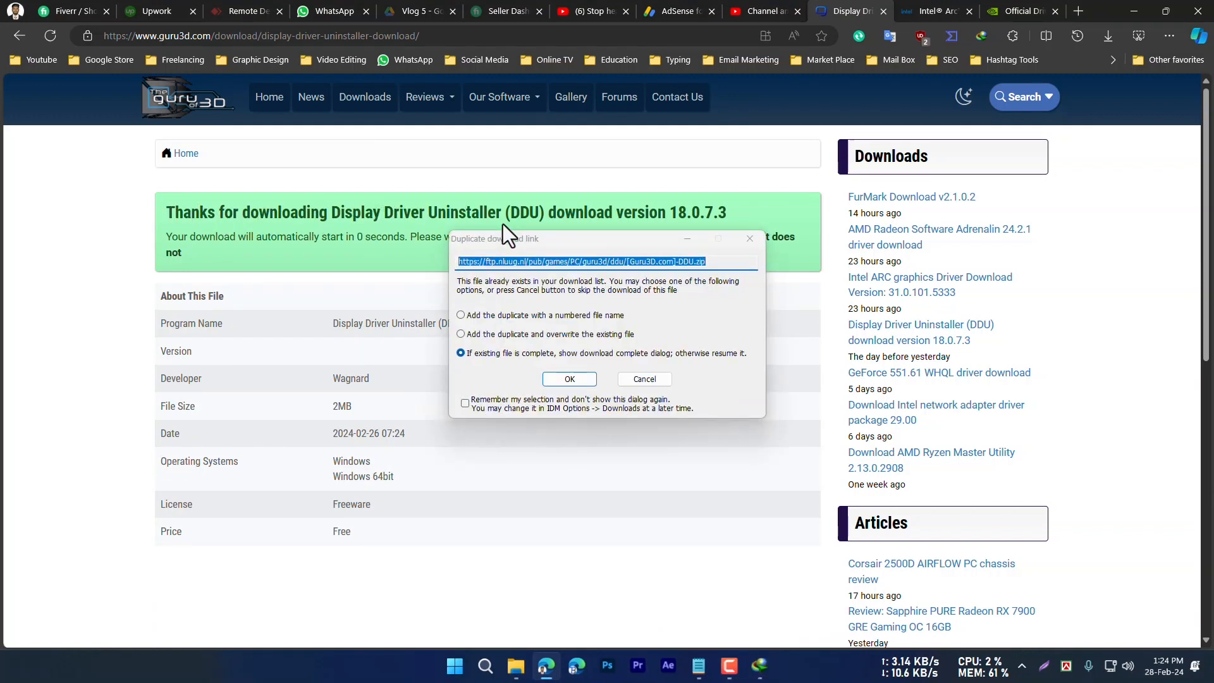
pyautogui.click(570, 380)
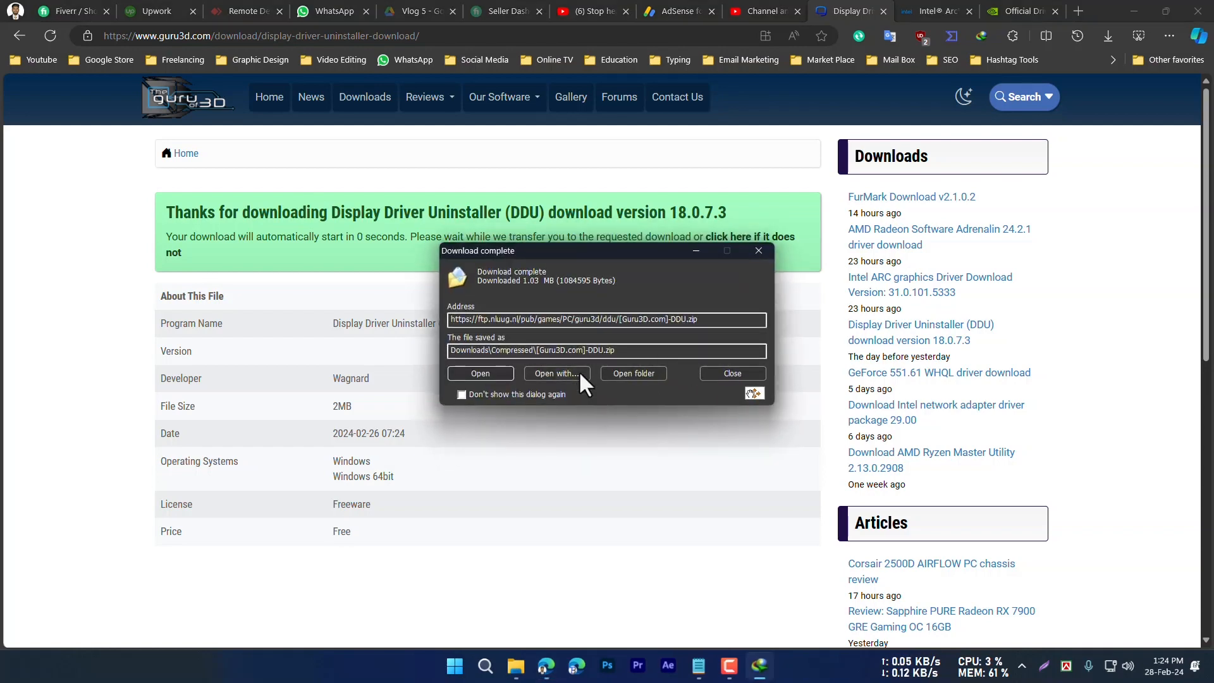
pyautogui.click(708, 373)
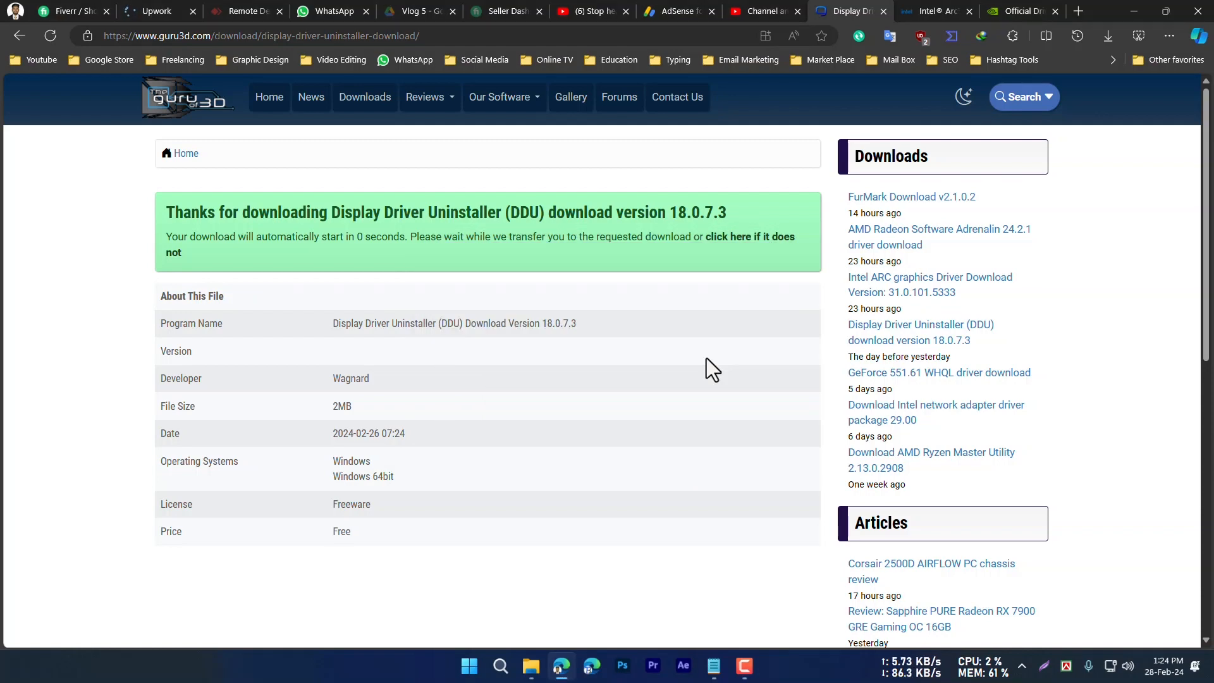
# Look over the already opened Intel Arc and NVIDIA driver download pages and return to the Intel page.
pyautogui.click(919, 3)
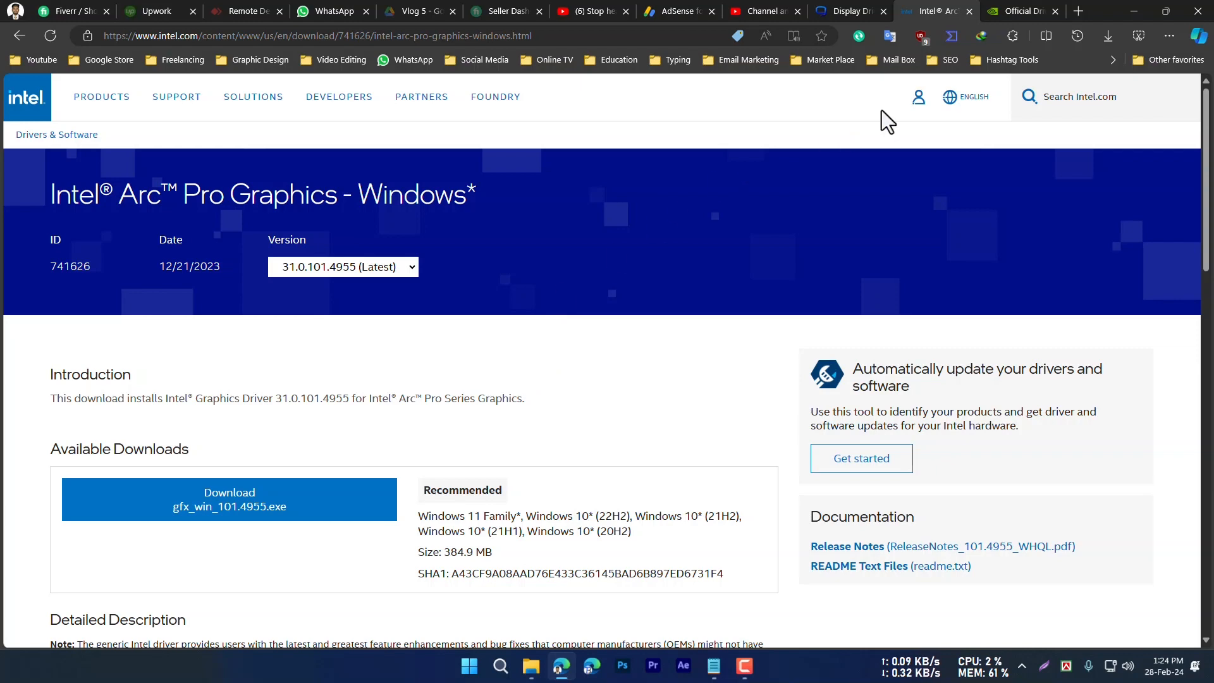
pyautogui.click(1020, 12)
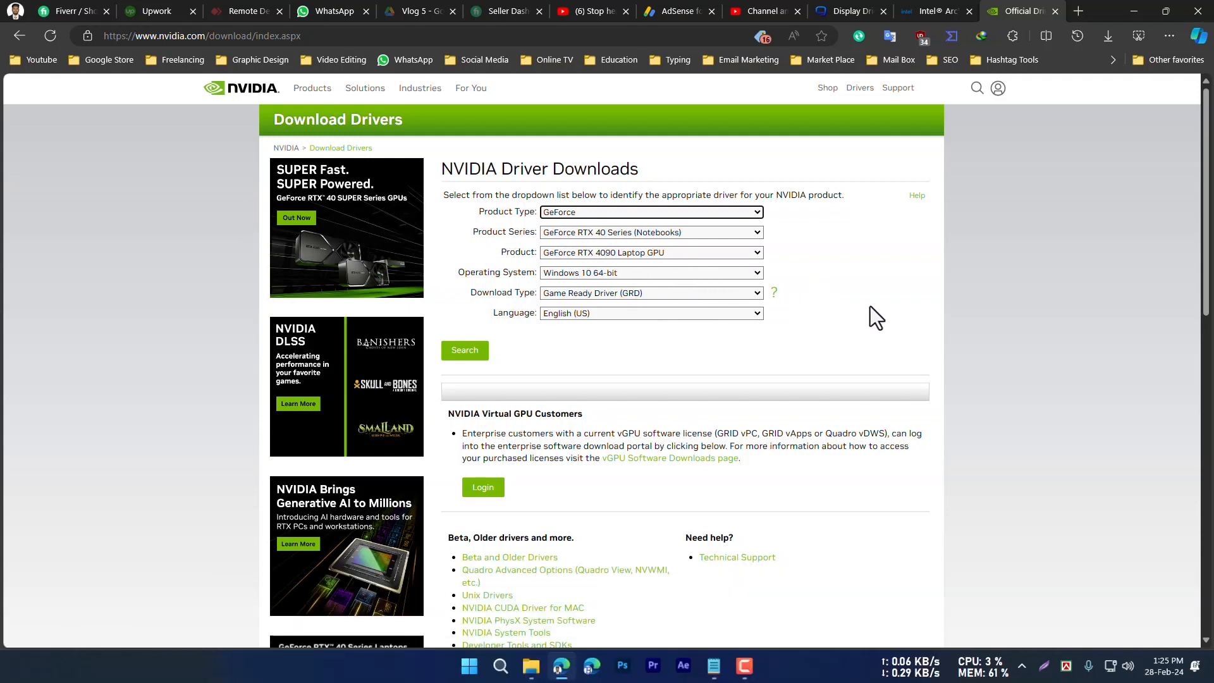
pyautogui.click(939, 13)
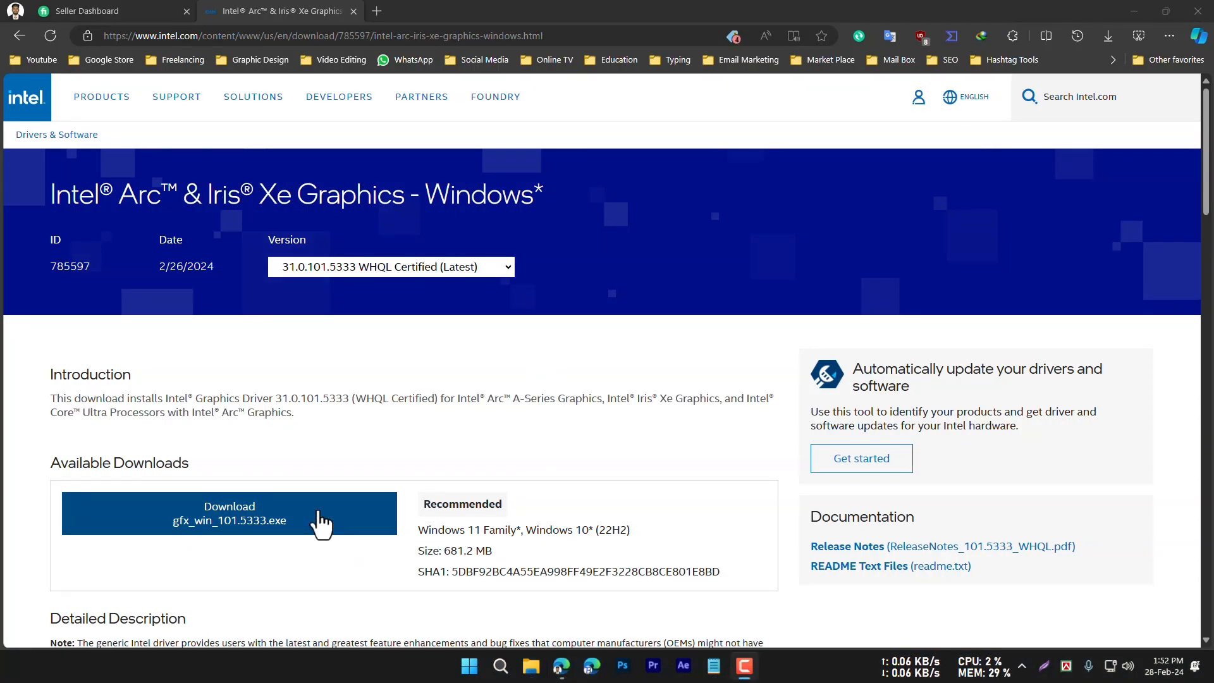
# Download the Intel graphics driver installer gfx_win_101.5333.exe, saving it directly in the Downloads folder.
pyautogui.click(285, 523)
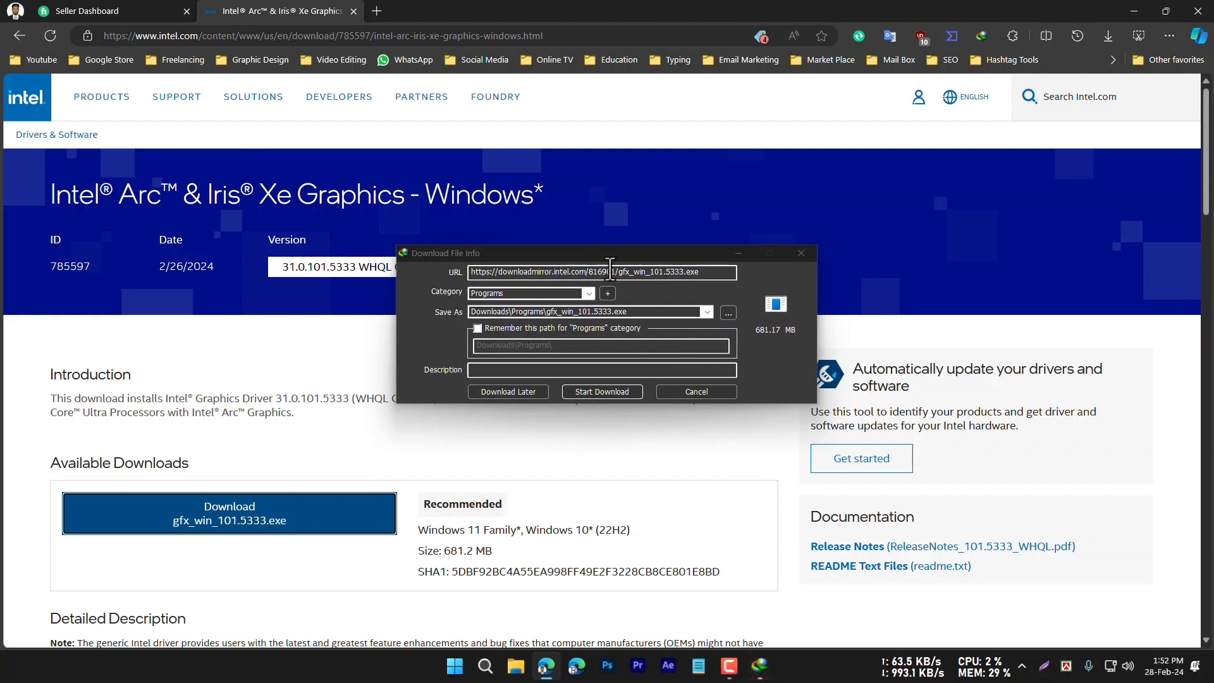
pyautogui.click(729, 312)
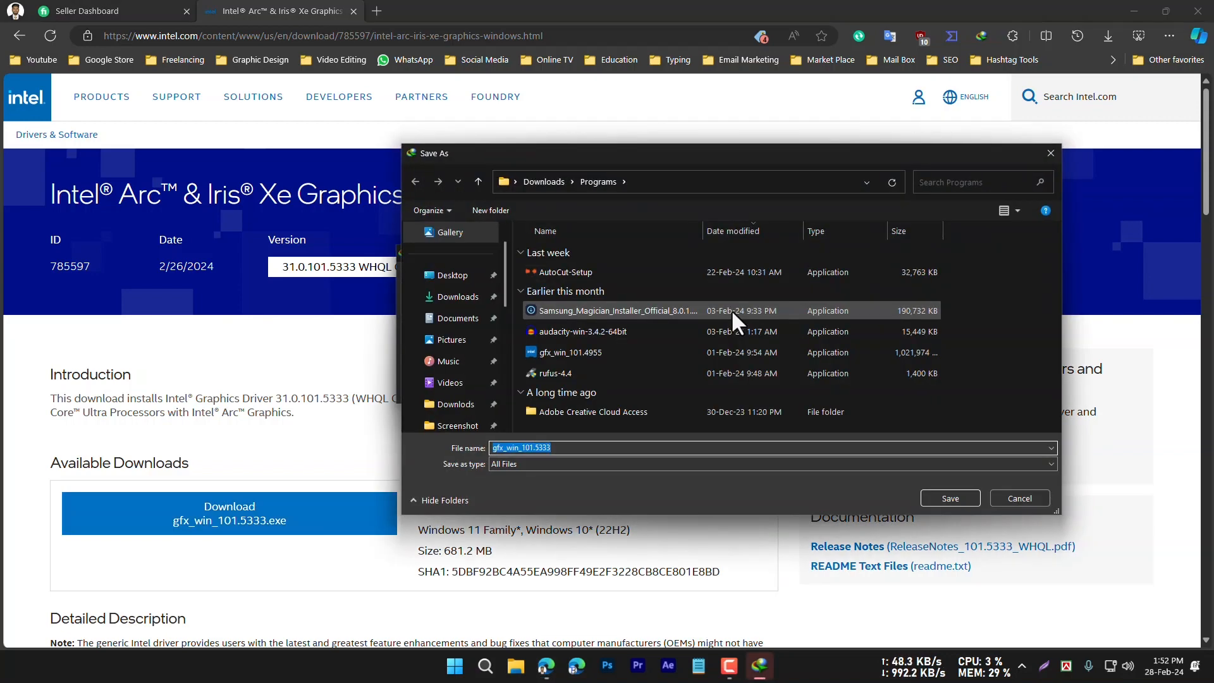
pyautogui.click(457, 297)
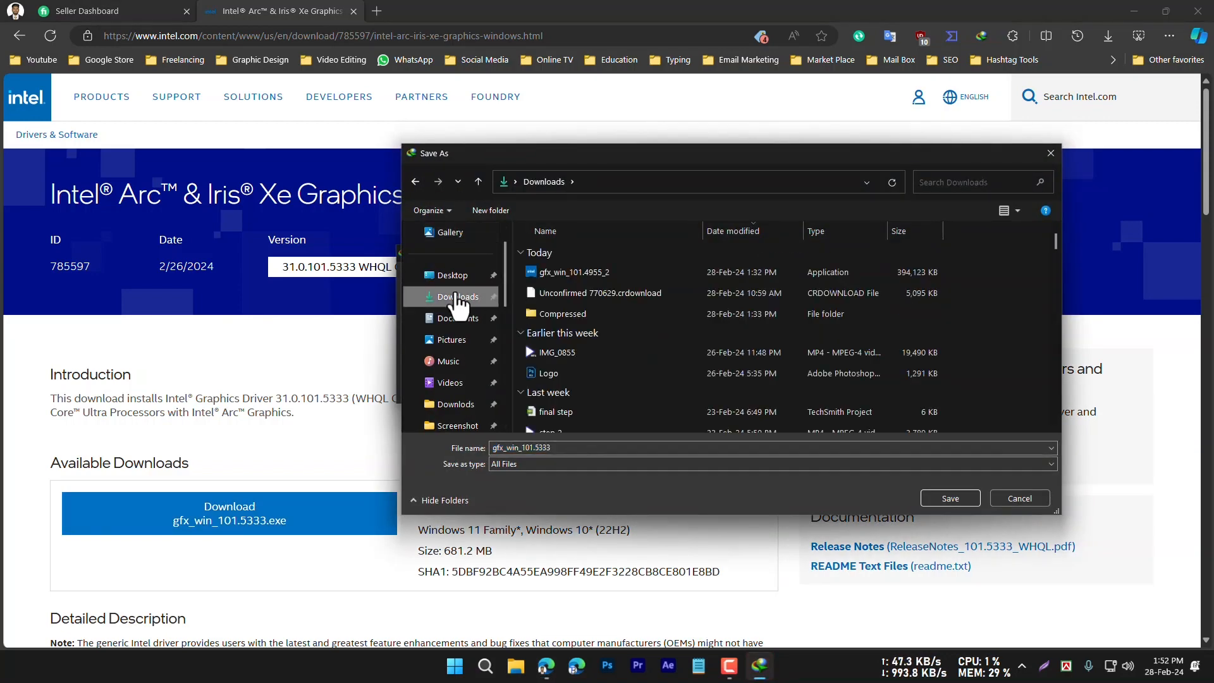
pyautogui.click(949, 499)
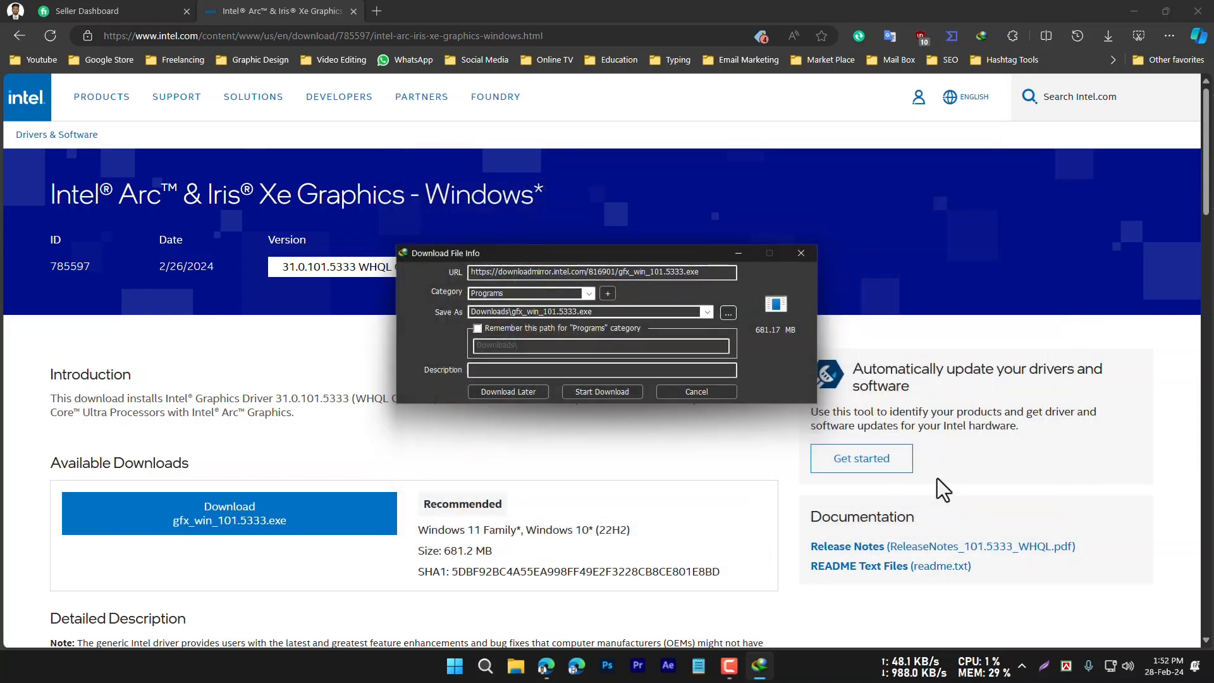
pyautogui.click(602, 389)
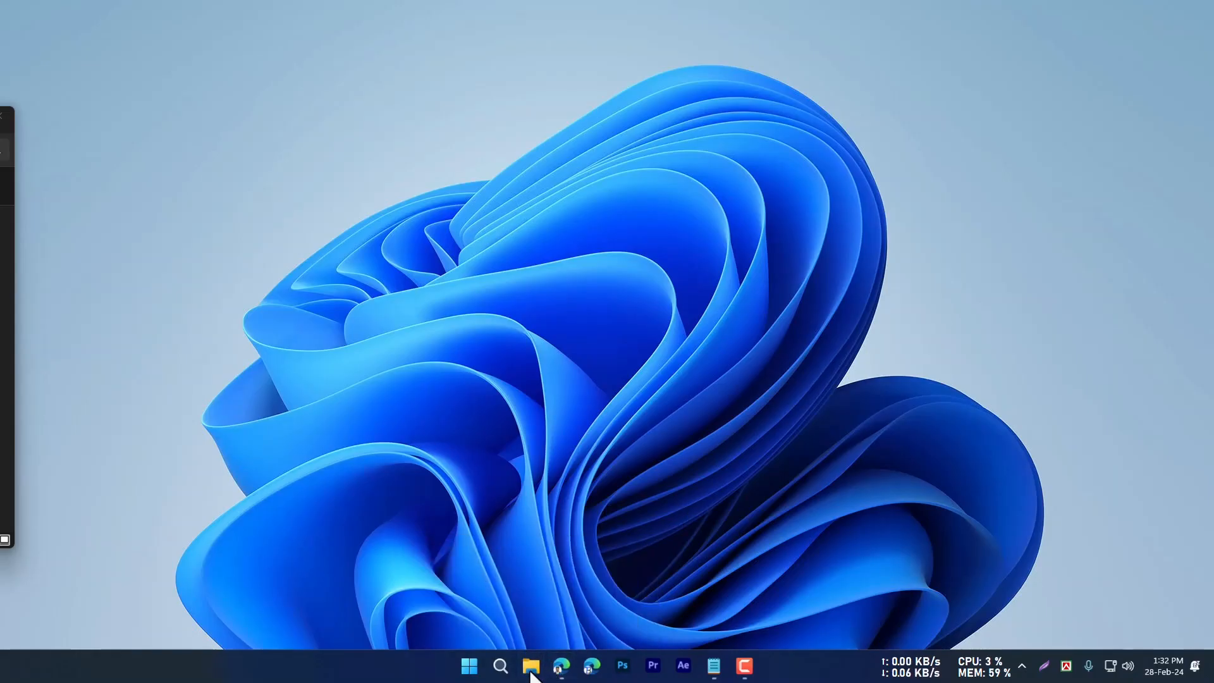
# Extract the [Guru3D.com]-DDU archive from the Downloads\Compressed folder into a folder of the same name.
pyautogui.moveTo(531, 675)
pyautogui.click(605, 577)
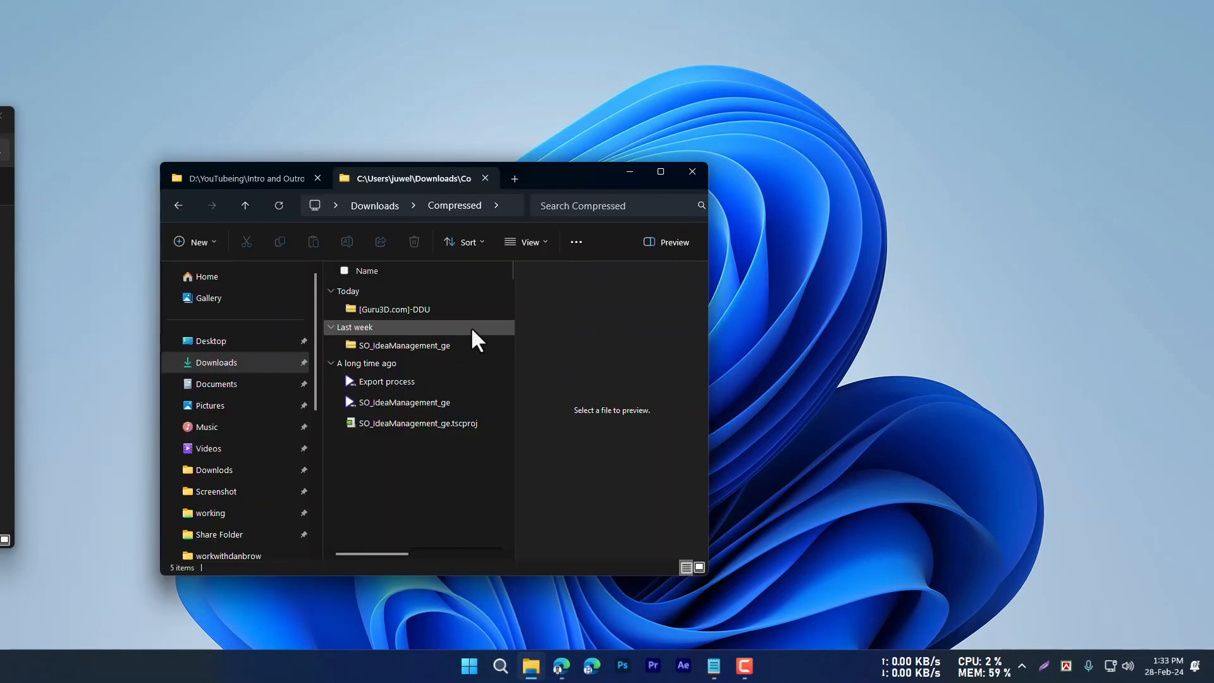
pyautogui.rightClick(383, 314)
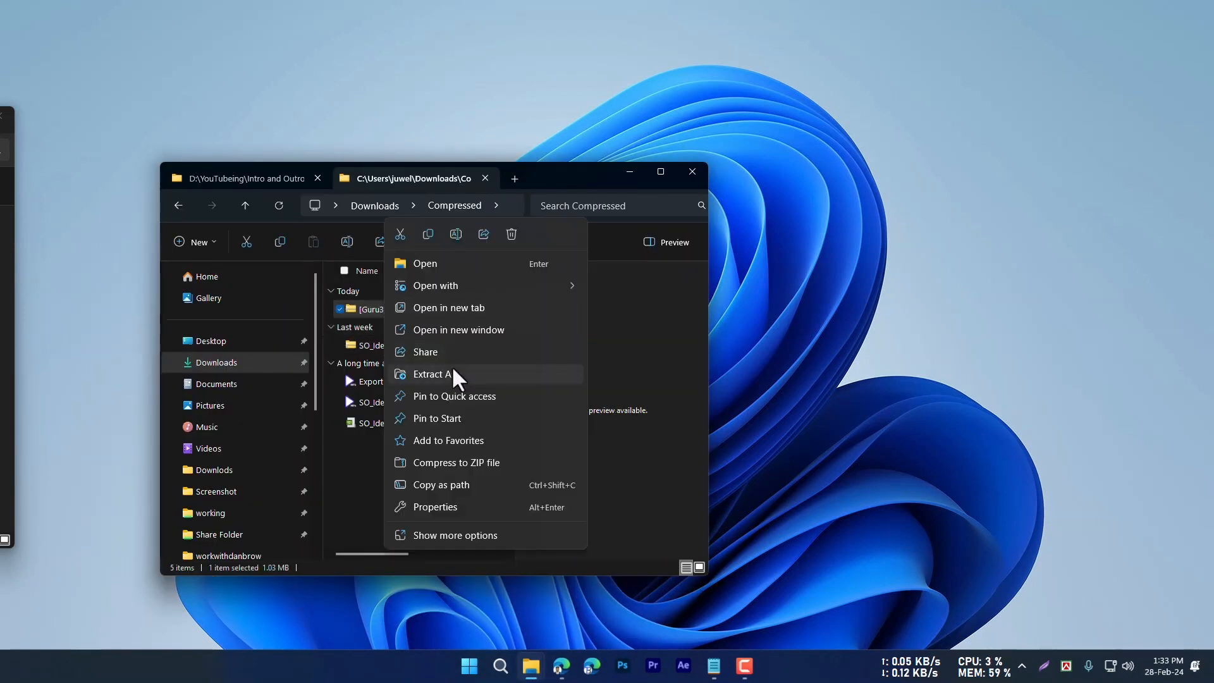
pyautogui.click(455, 375)
pyautogui.click(721, 468)
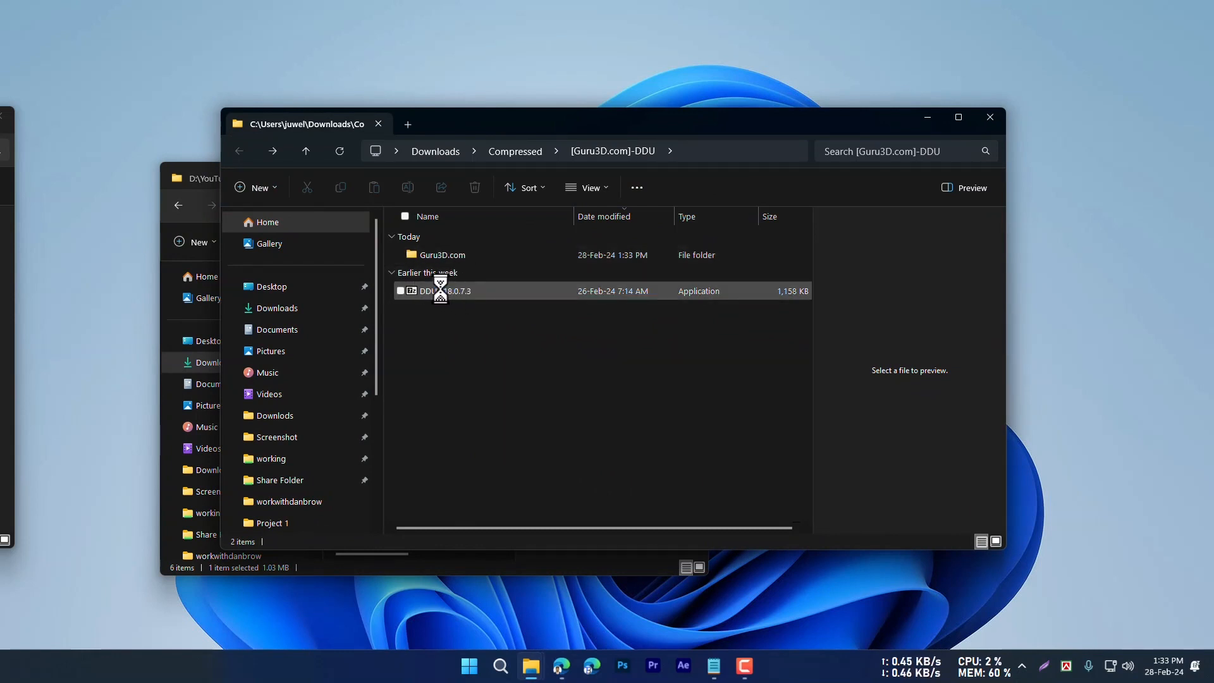
# Unpack the DDU v18.0.7.3 self-extracting archive to its default location and launch Display Driver Uninstaller from the extracted folder.
pyautogui.doubleClick(446, 291)
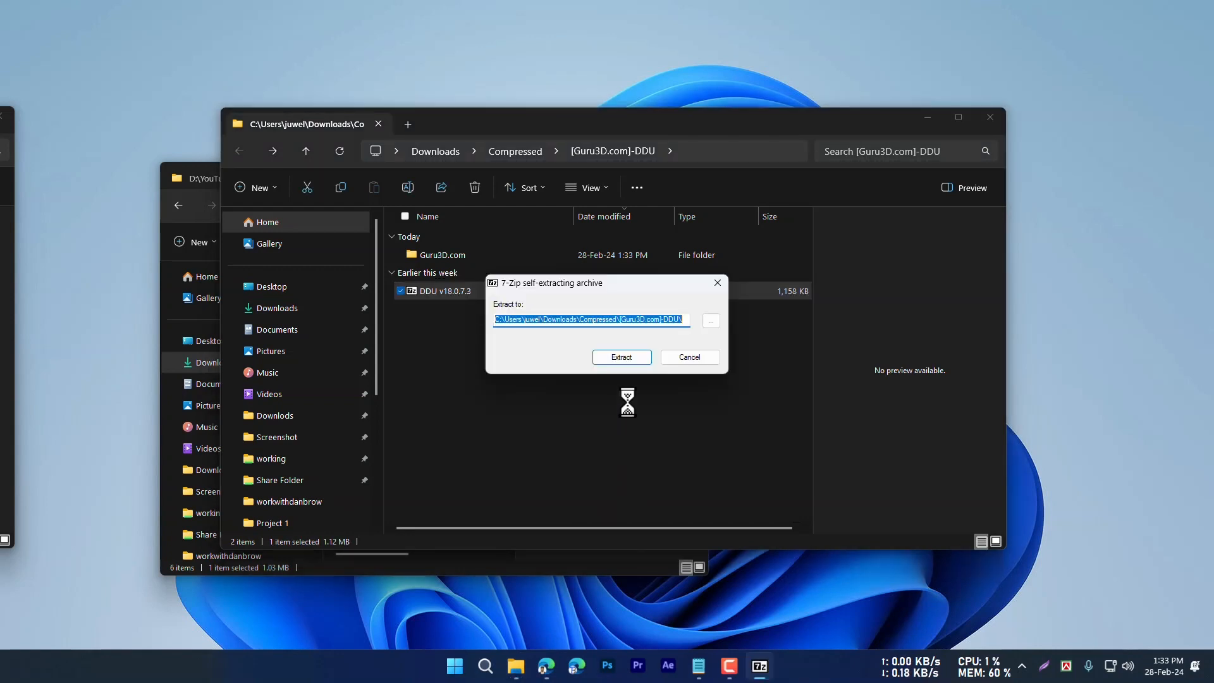
pyautogui.click(623, 357)
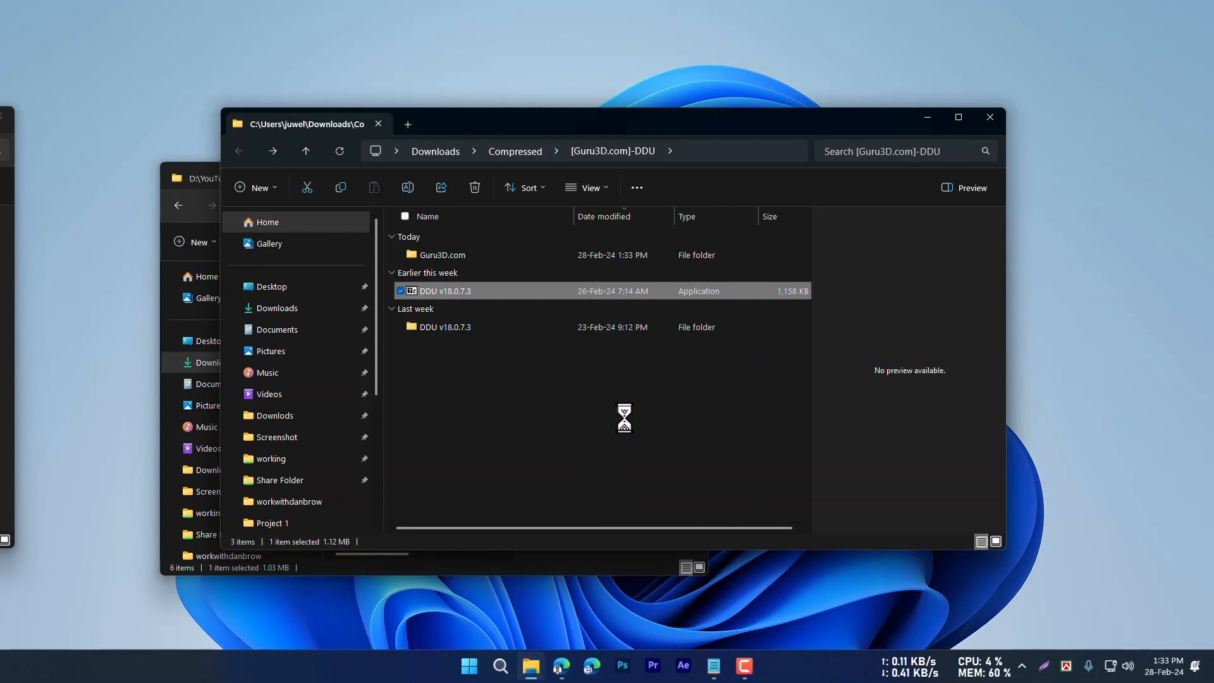
pyautogui.doubleClick(460, 327)
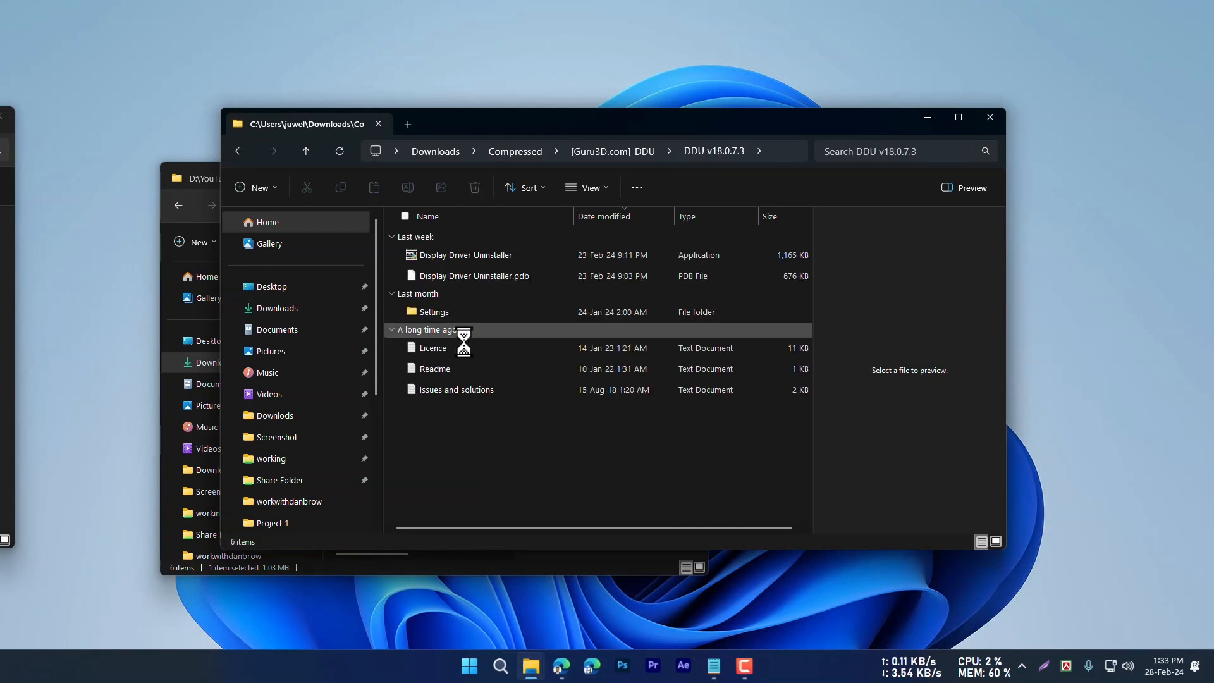
pyautogui.click(467, 253)
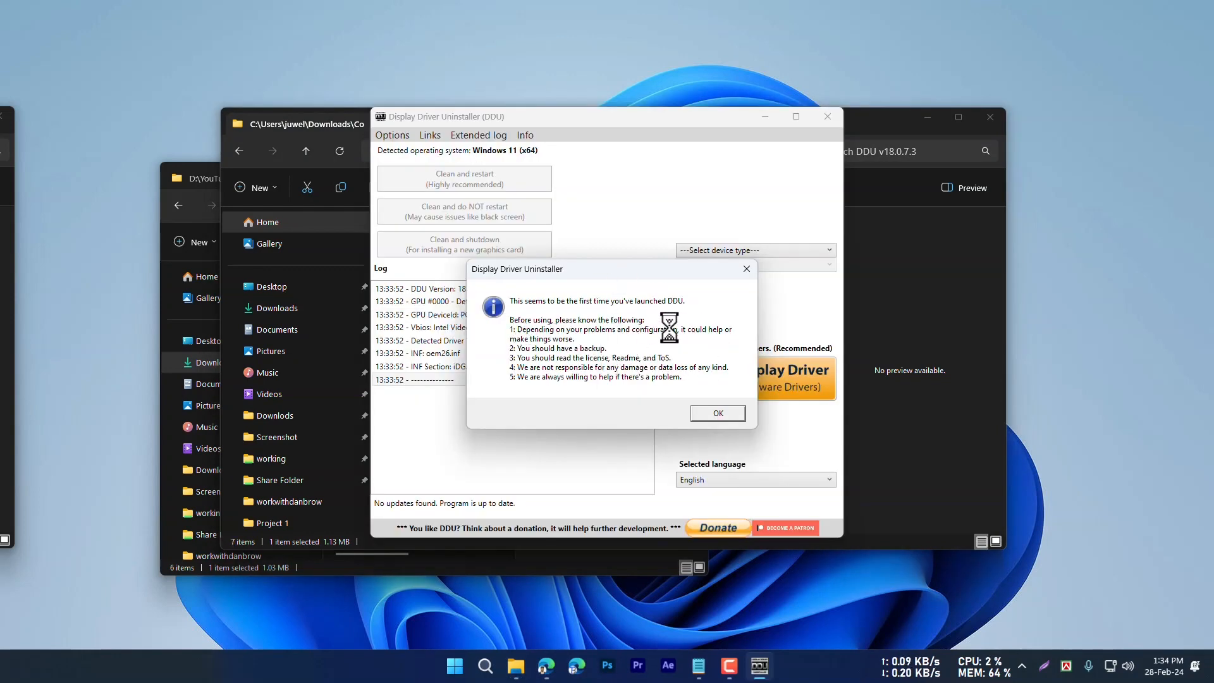
# Acknowledge the first-launch and Safe Mode notices in Display Driver Uninstaller, keeping the default options.
pyautogui.click(719, 414)
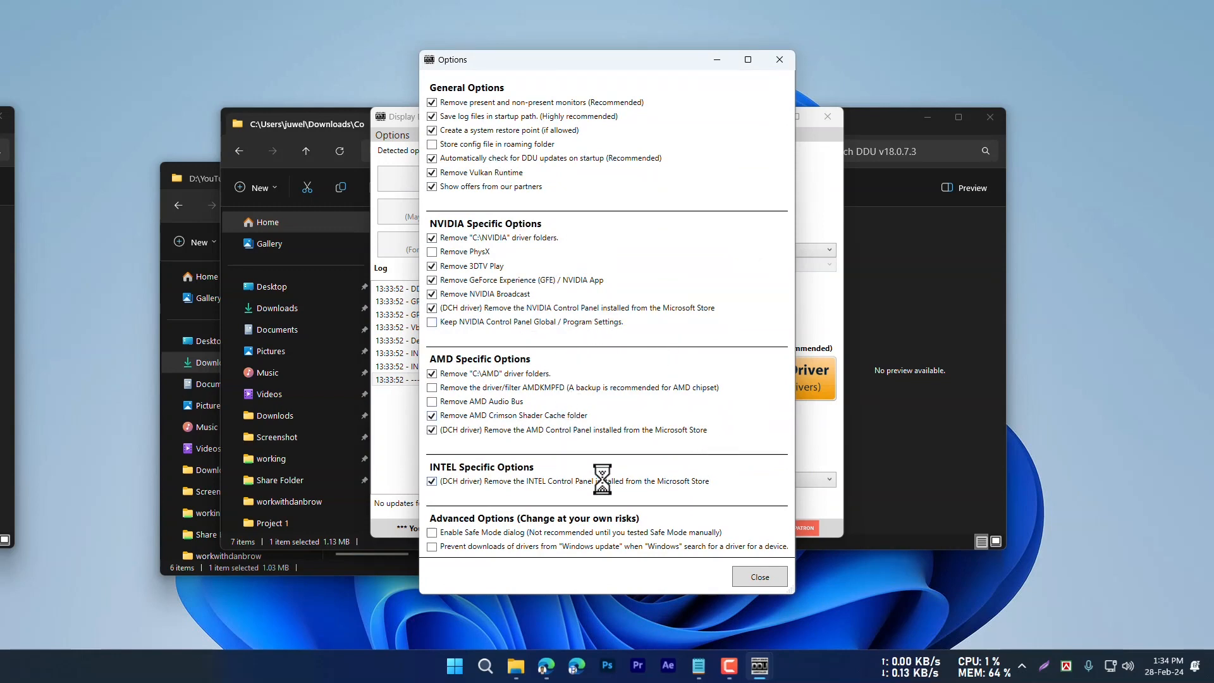
pyautogui.click(761, 577)
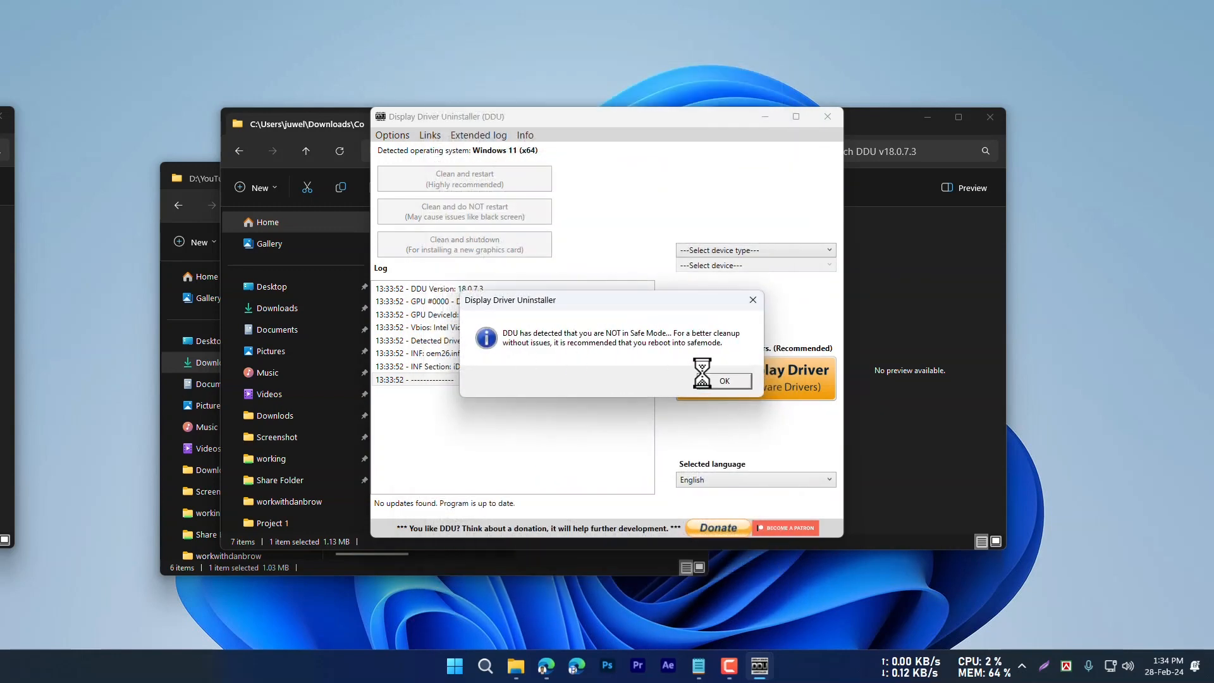
pyautogui.click(719, 381)
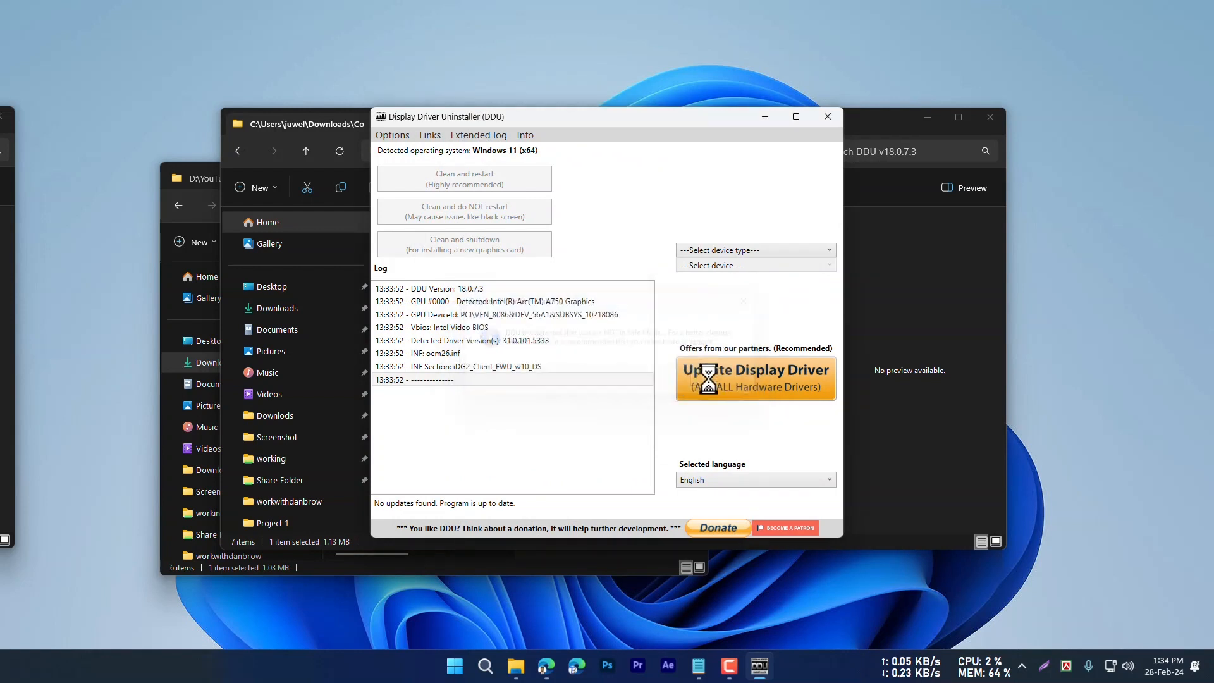
# Choose GPU as the device type with INTEL as the device, and clean the graphics driver with a restart.
pyautogui.click(720, 250)
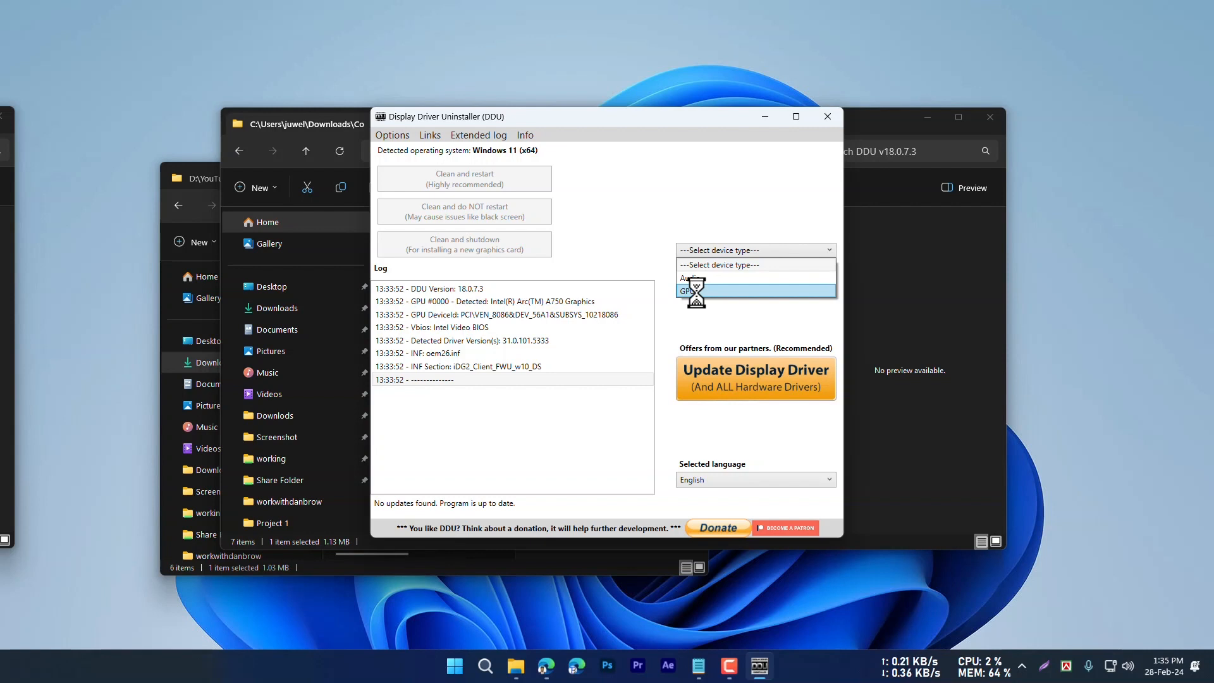
pyautogui.click(708, 290)
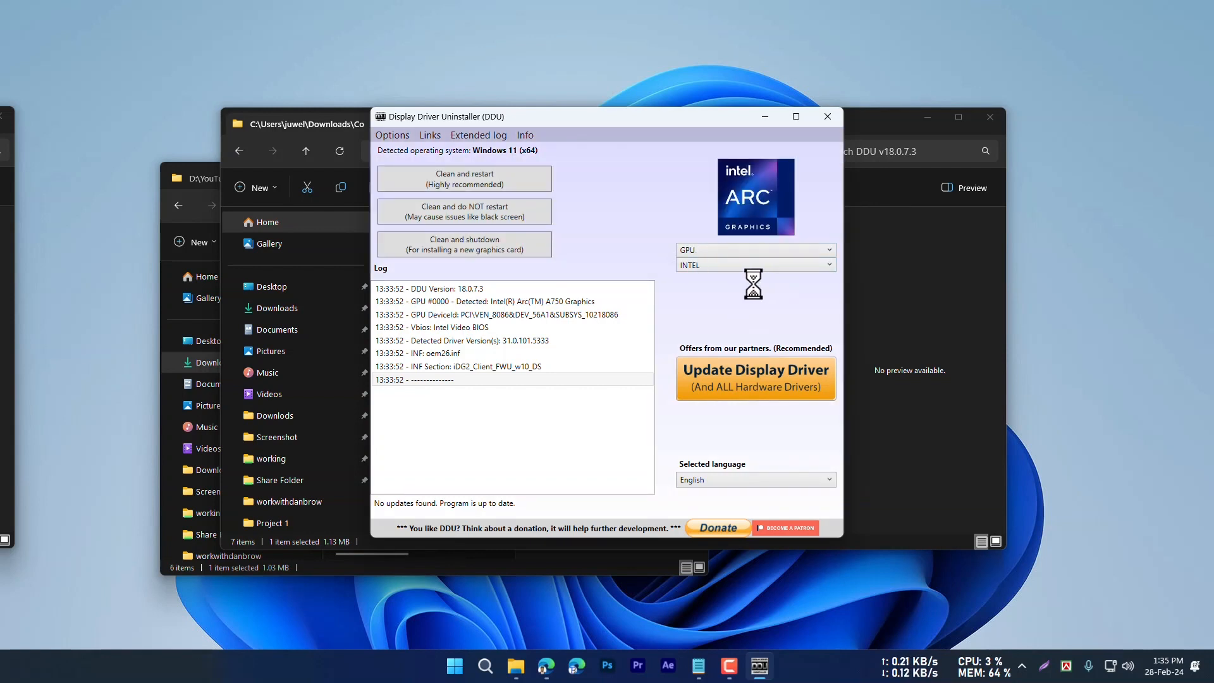
pyautogui.click(732, 264)
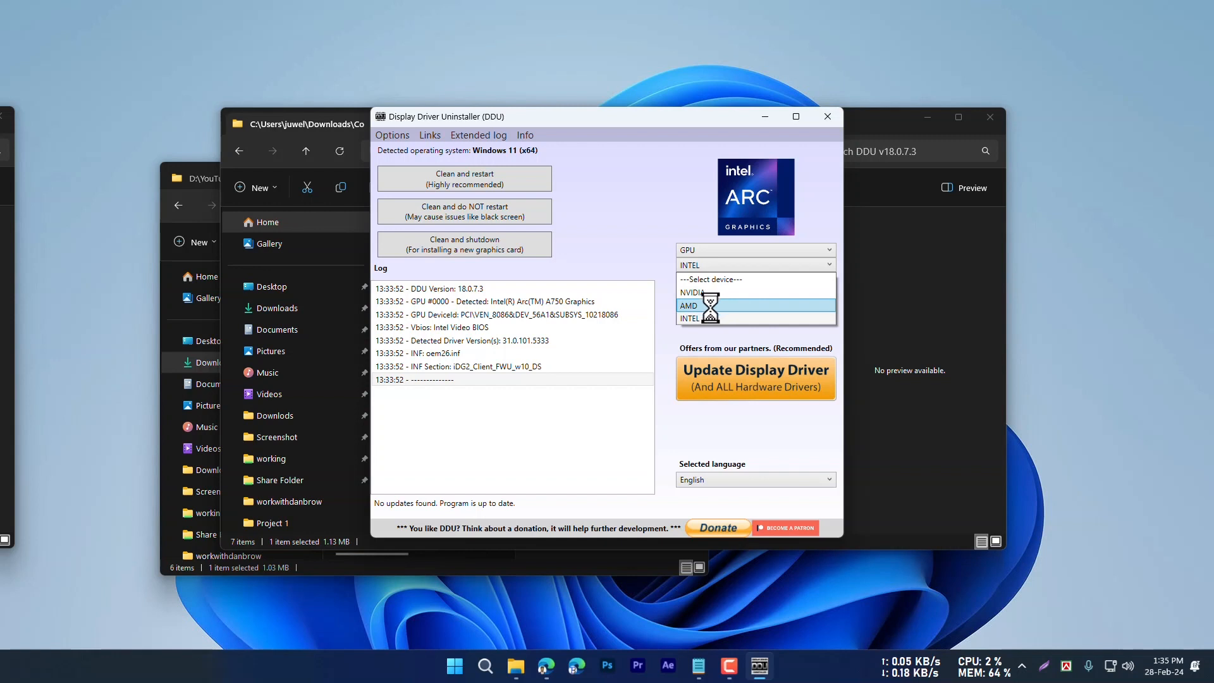
pyautogui.click(650, 257)
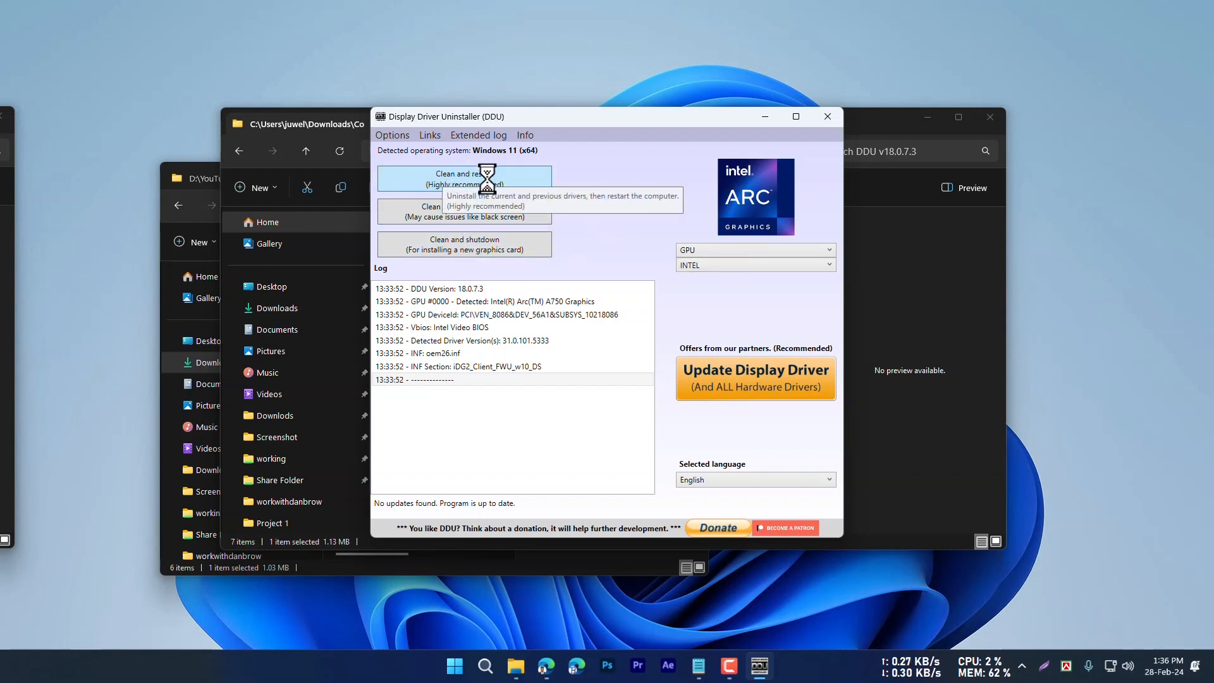
pyautogui.click(476, 181)
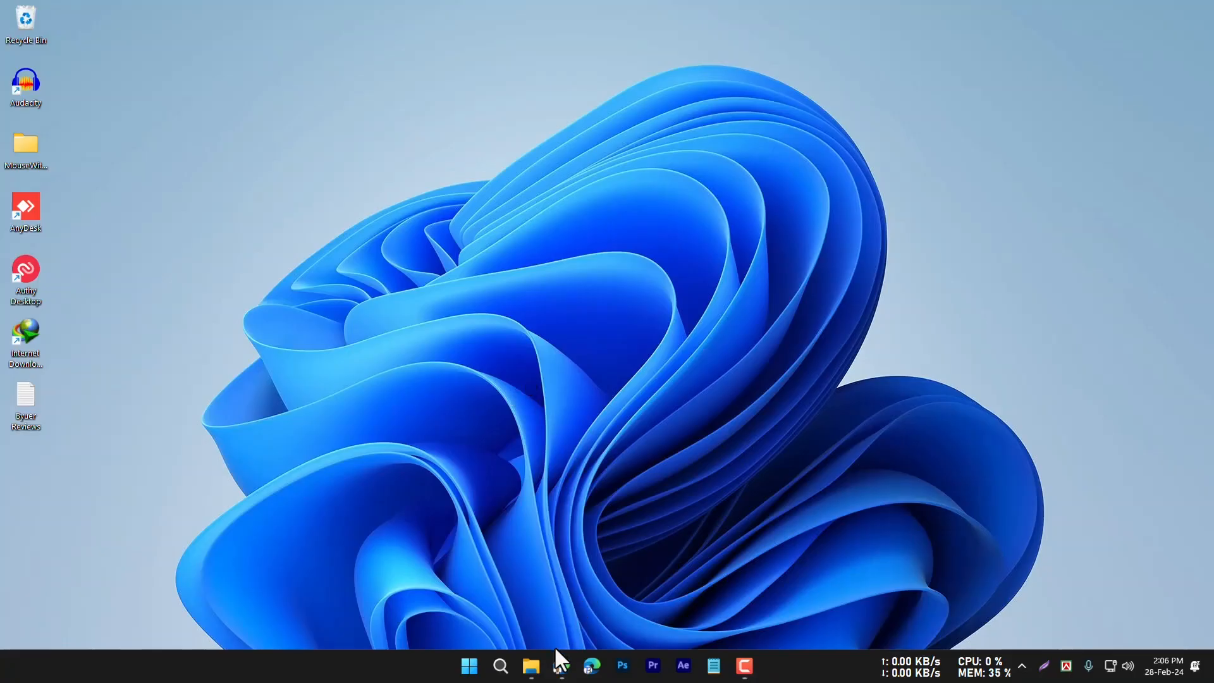
# Delete the older gfx_win_101.4955_2 installer from the Downloads folder in File Explorer.
pyautogui.click(533, 664)
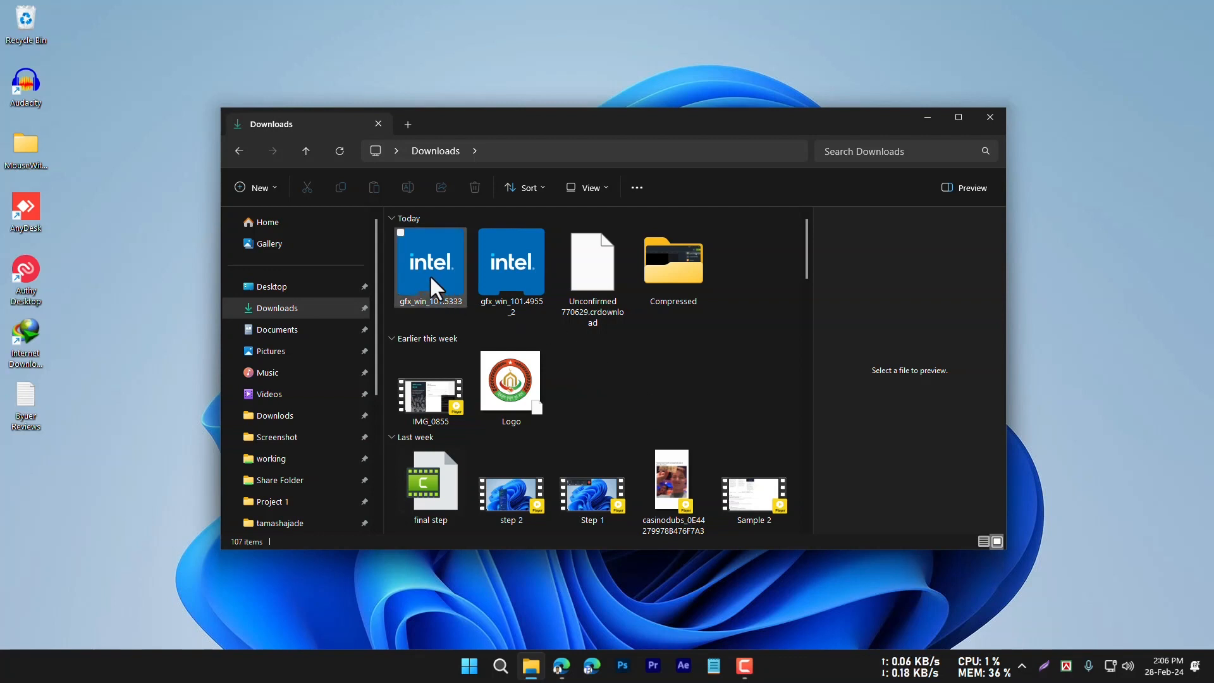
pyautogui.click(504, 281)
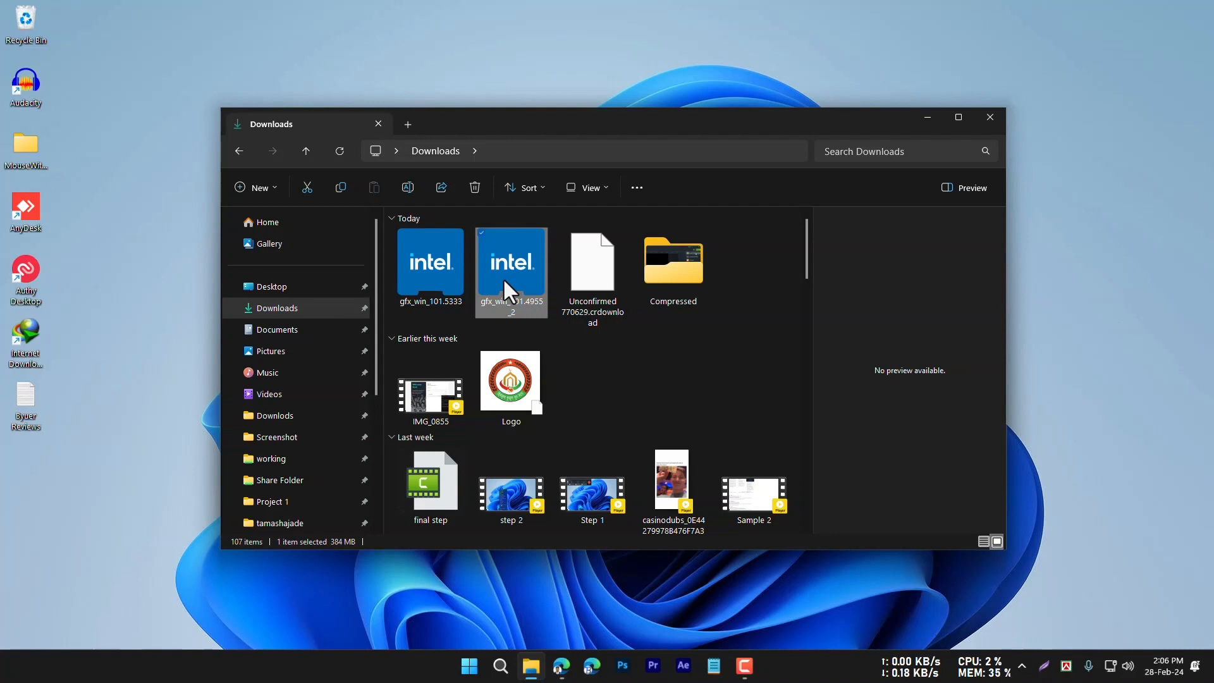
pyautogui.press('Delete')
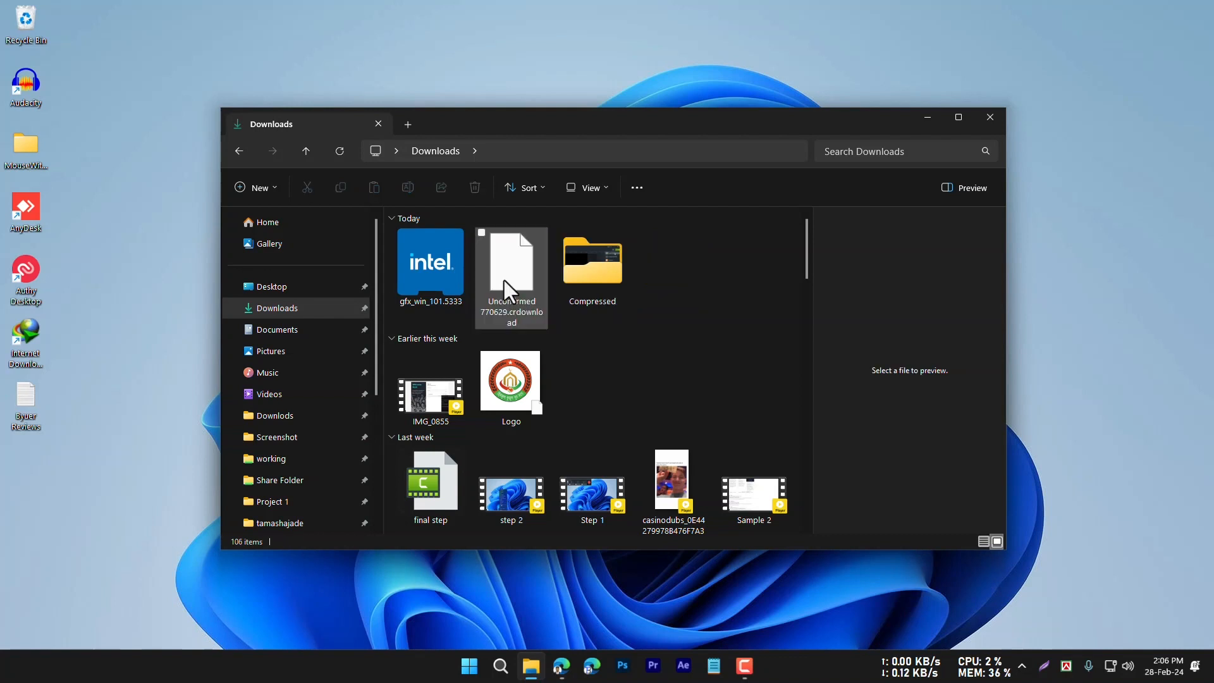
# Run the gfx_win_101.5333 installer, accept the license agreement and firmware notice, and start installing the default Intel graphics components.
pyautogui.doubleClick(426, 272)
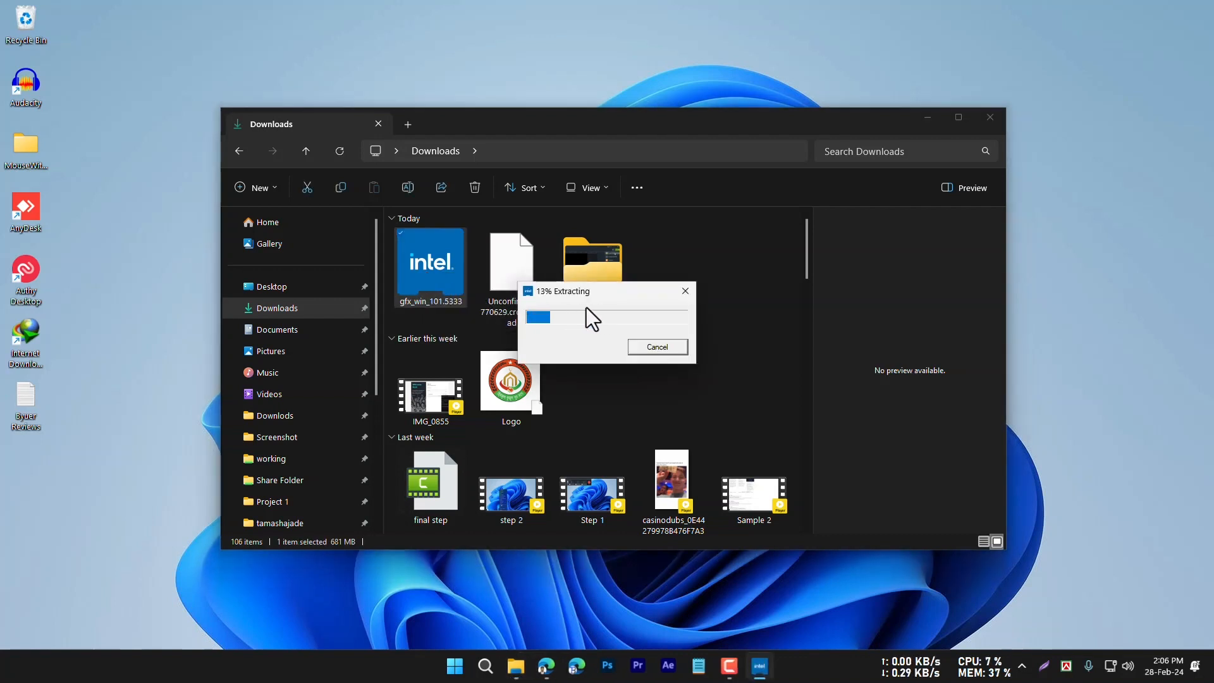
pyautogui.click(927, 117)
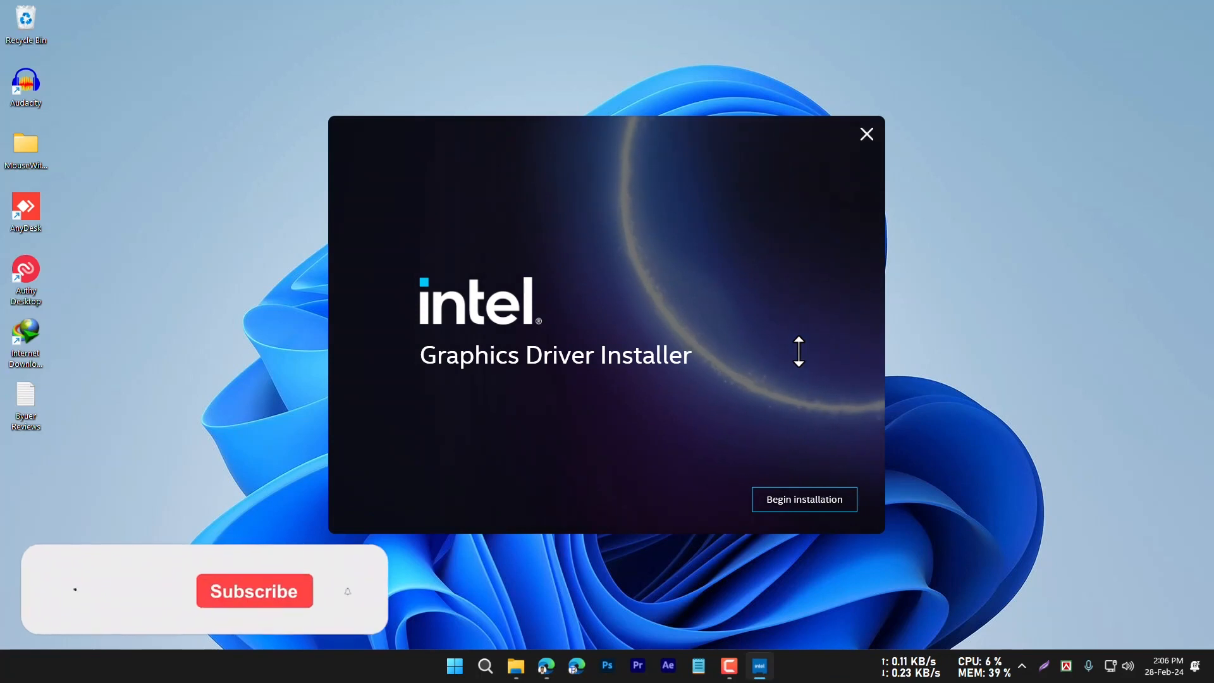
pyautogui.click(786, 499)
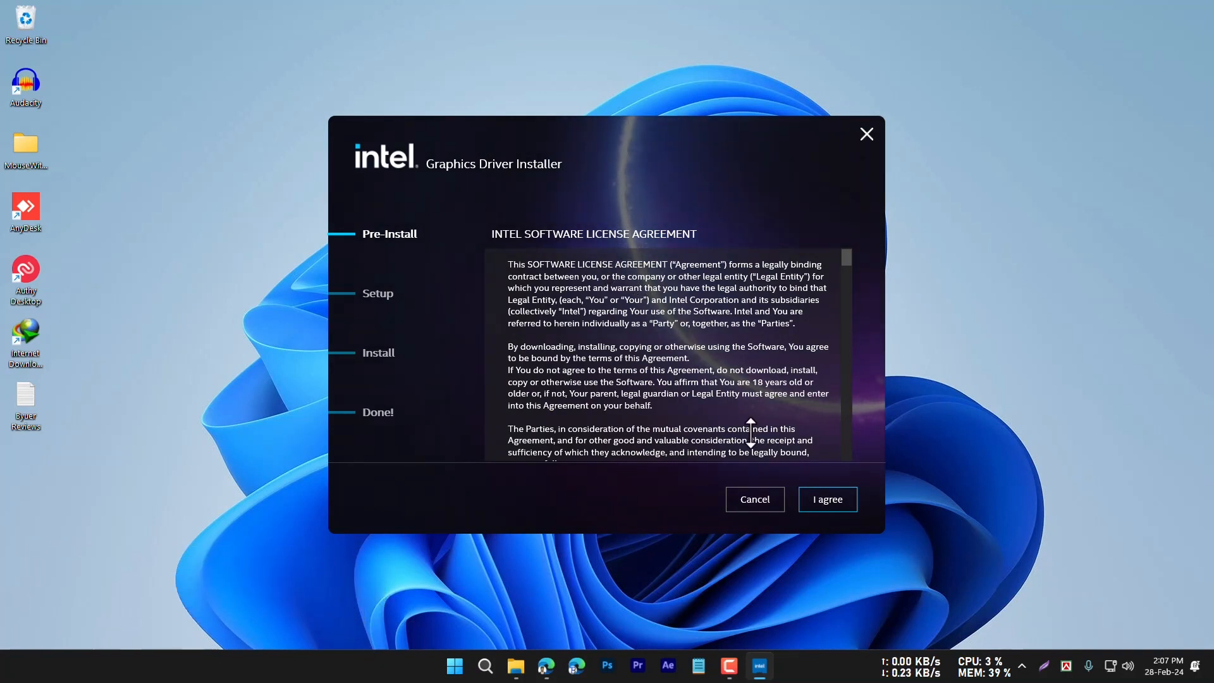
pyautogui.click(825, 498)
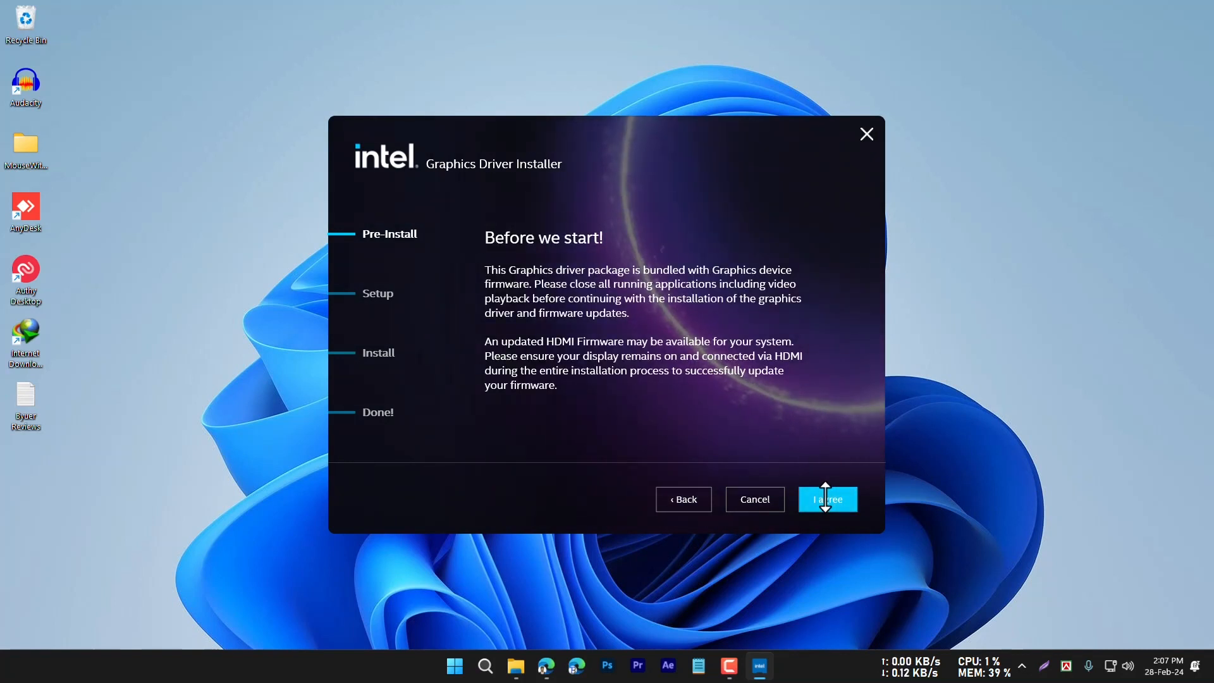
pyautogui.click(827, 498)
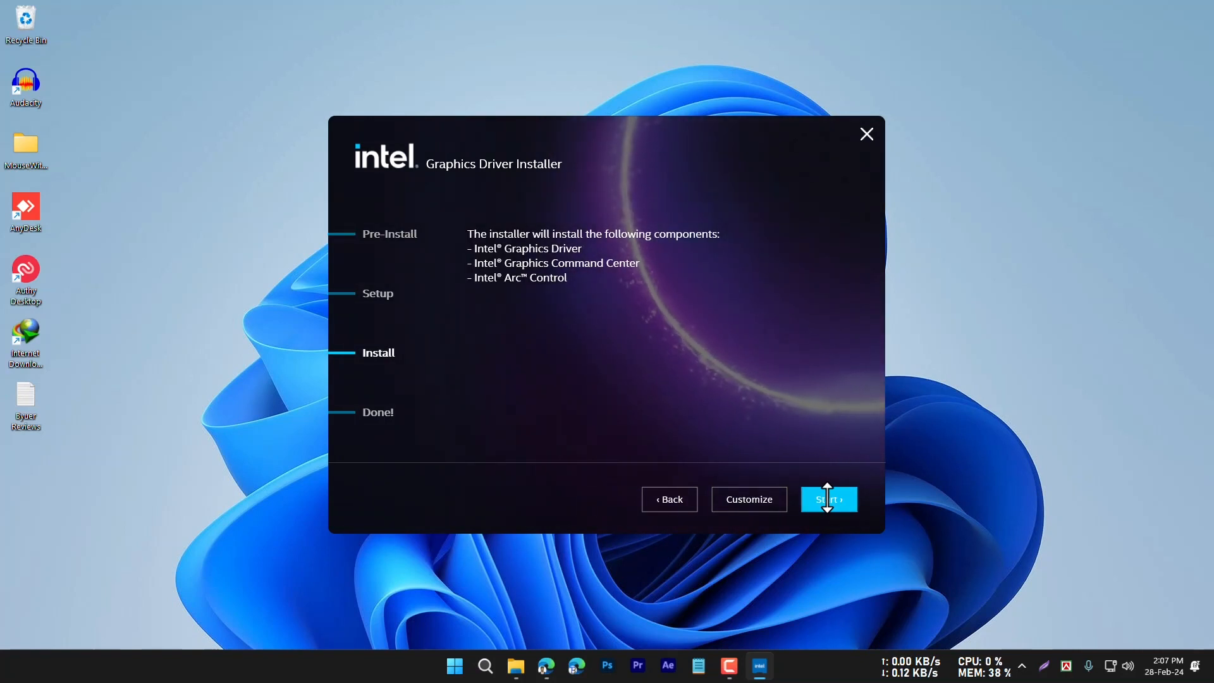
pyautogui.click(828, 498)
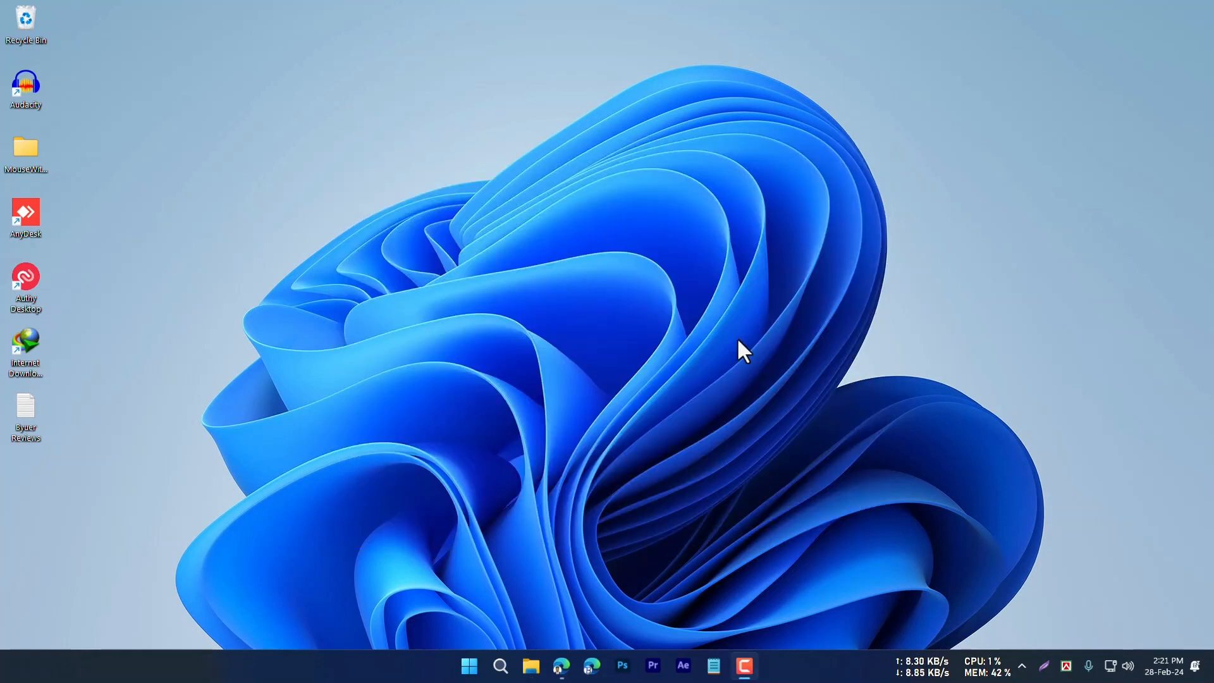
# Search Windows for "intel", open Intel Arc Control, and check for graphics driver updates.
pyautogui.click(500, 666)
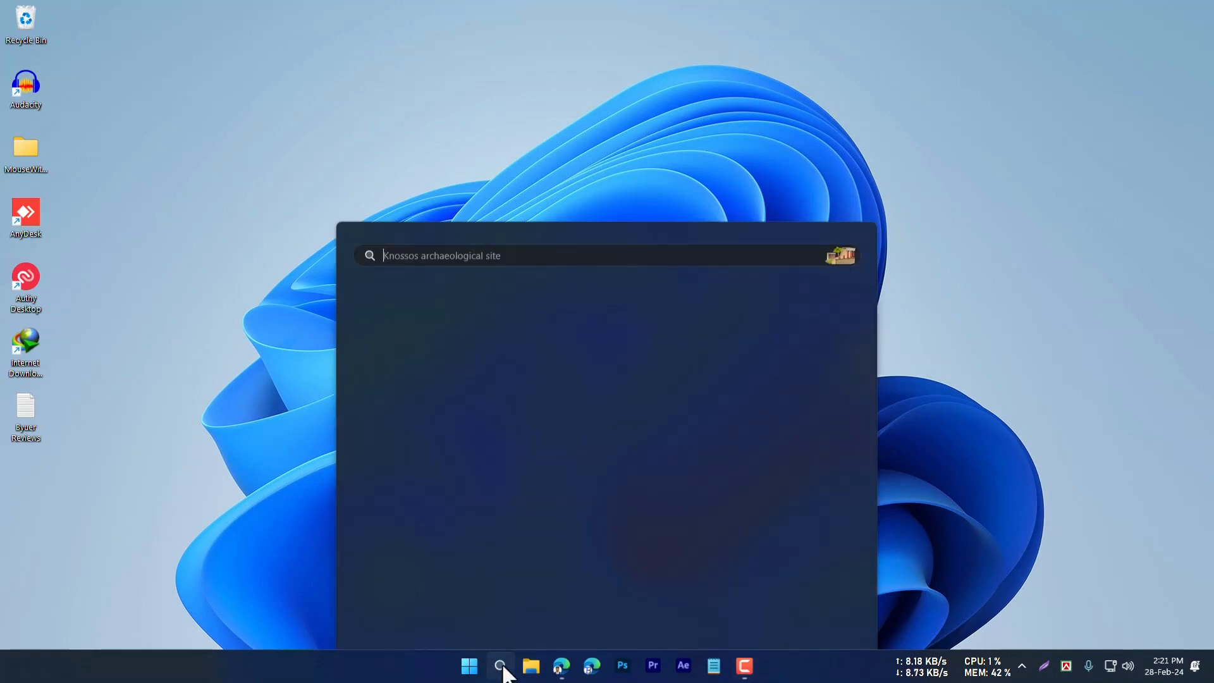
pyautogui.write('intel')
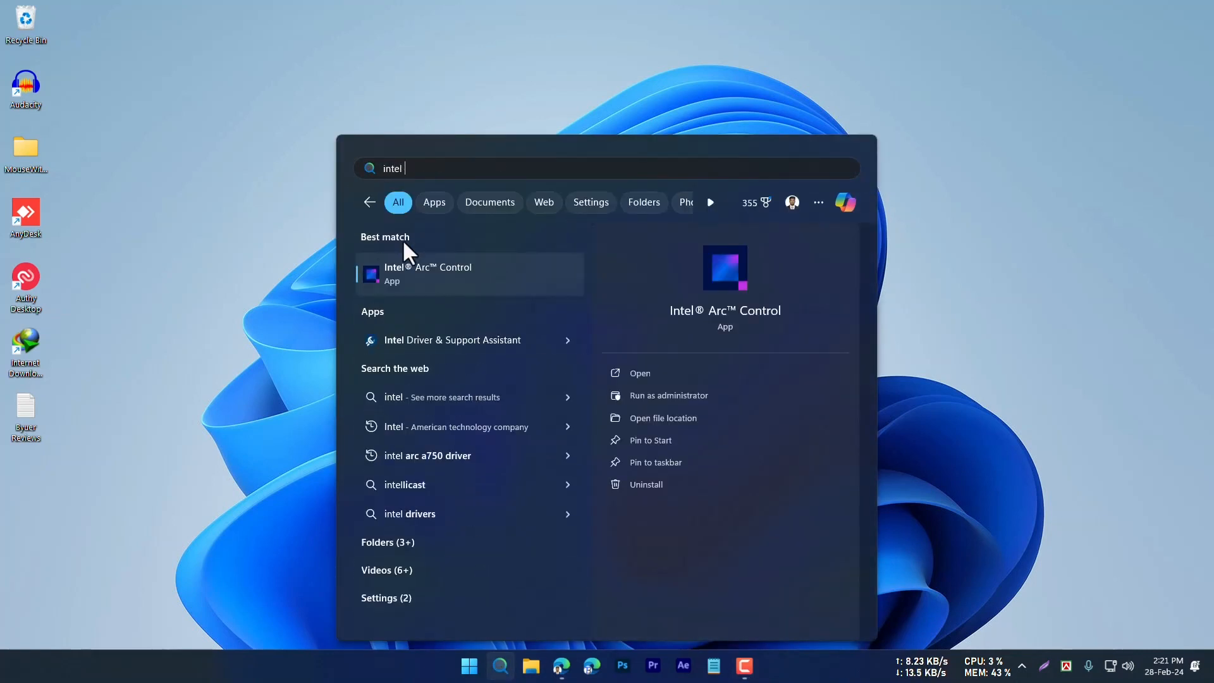
pyautogui.click(454, 269)
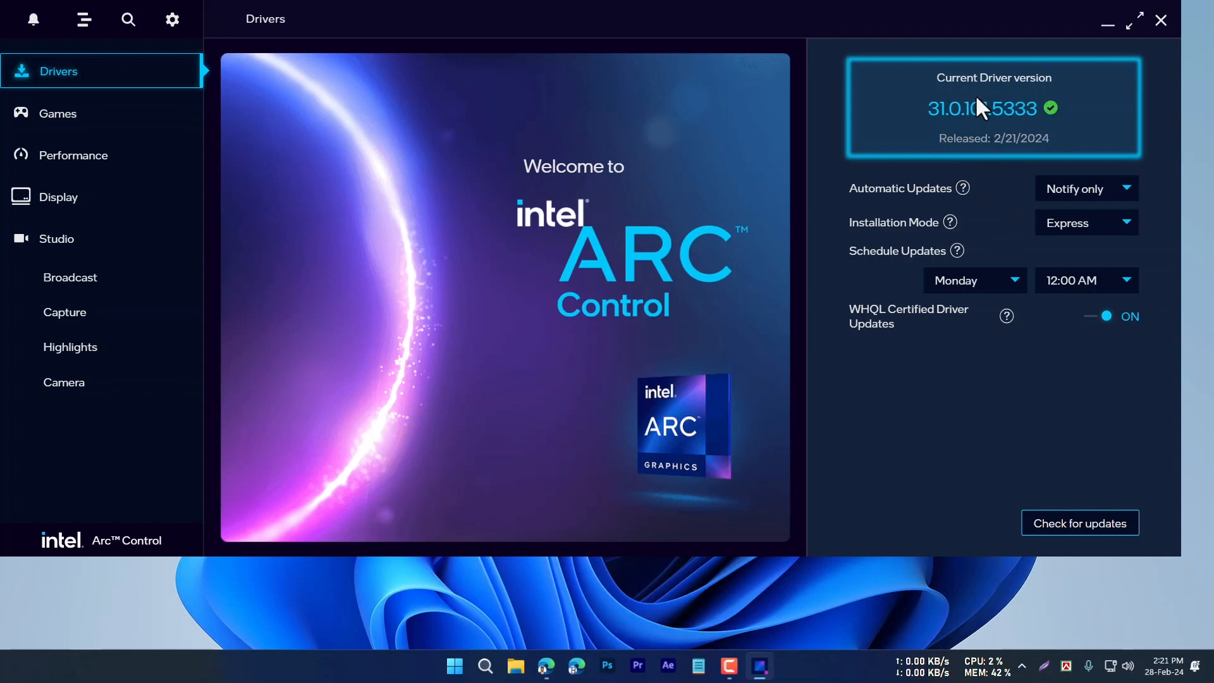
pyautogui.click(1083, 526)
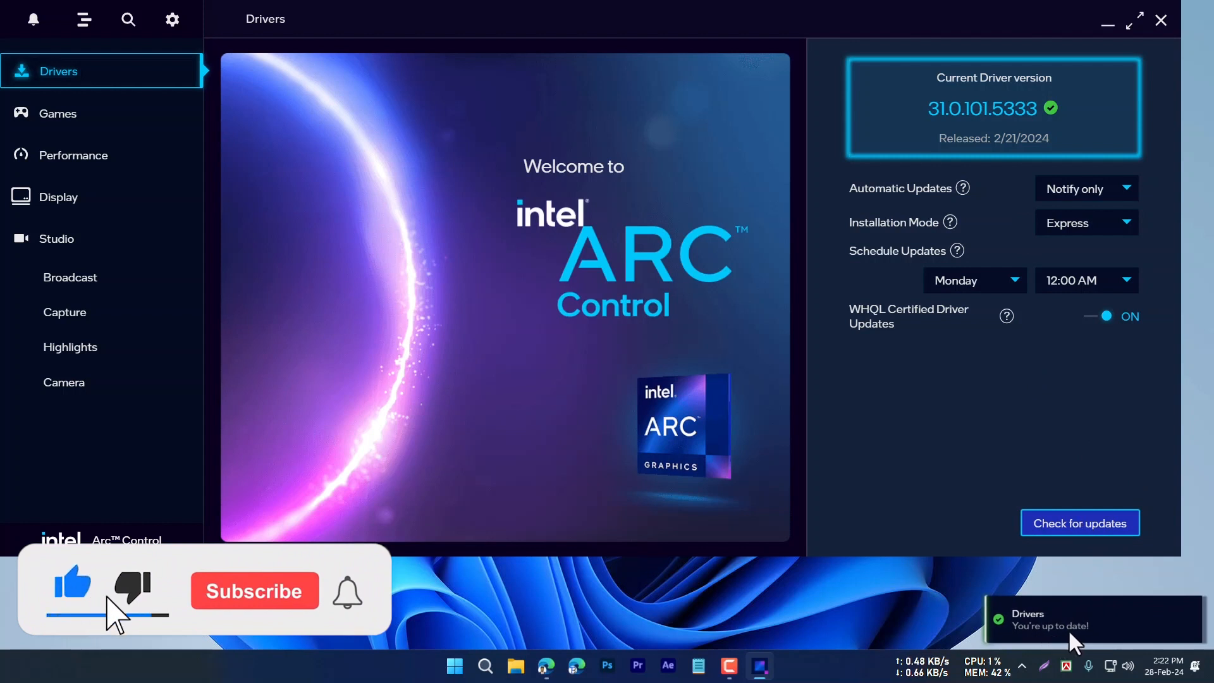